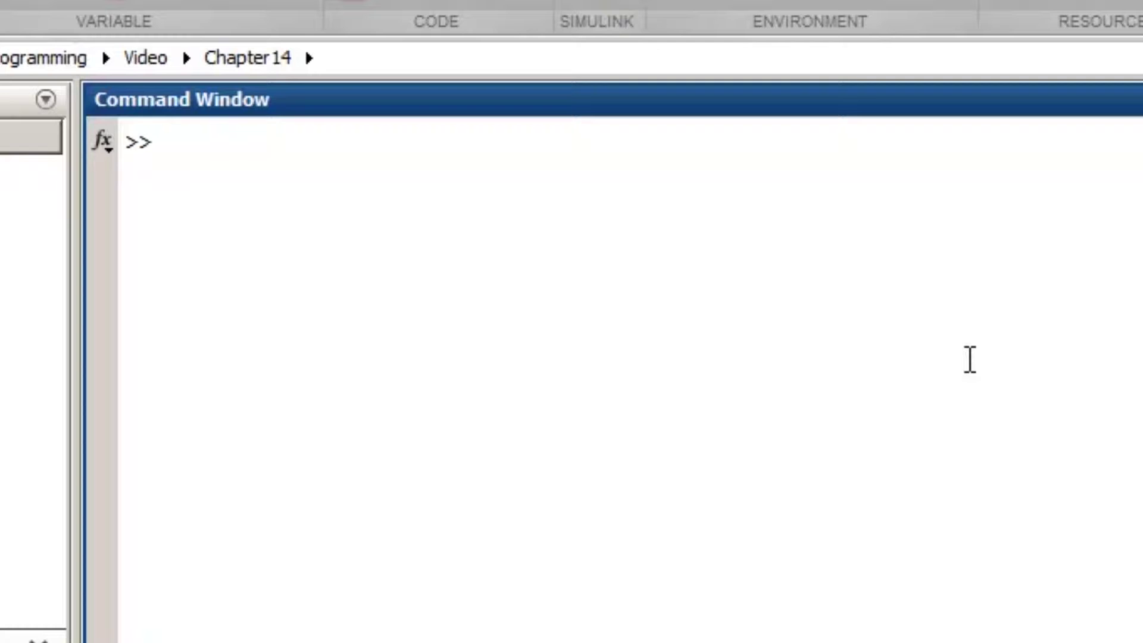
type("x = 0")
type(":0.")
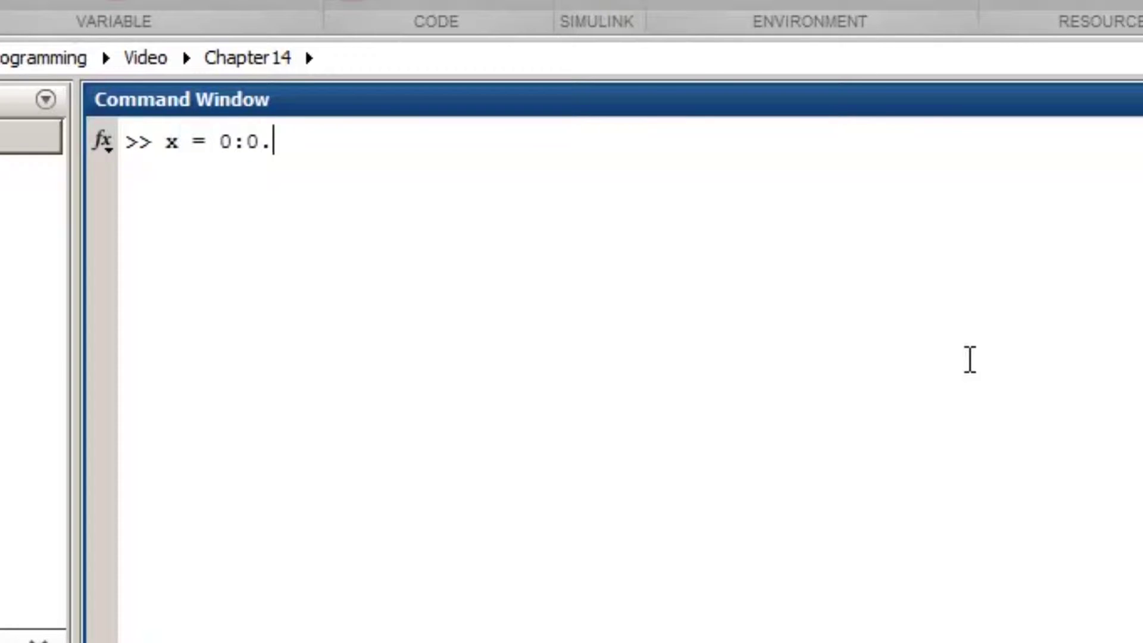
type("4:2;")
- Define x = 0:0.4:2, y = x.^2 + 3*exp(-3*x), grid xi = 0:.01:2 and yi_exact
key("Return")
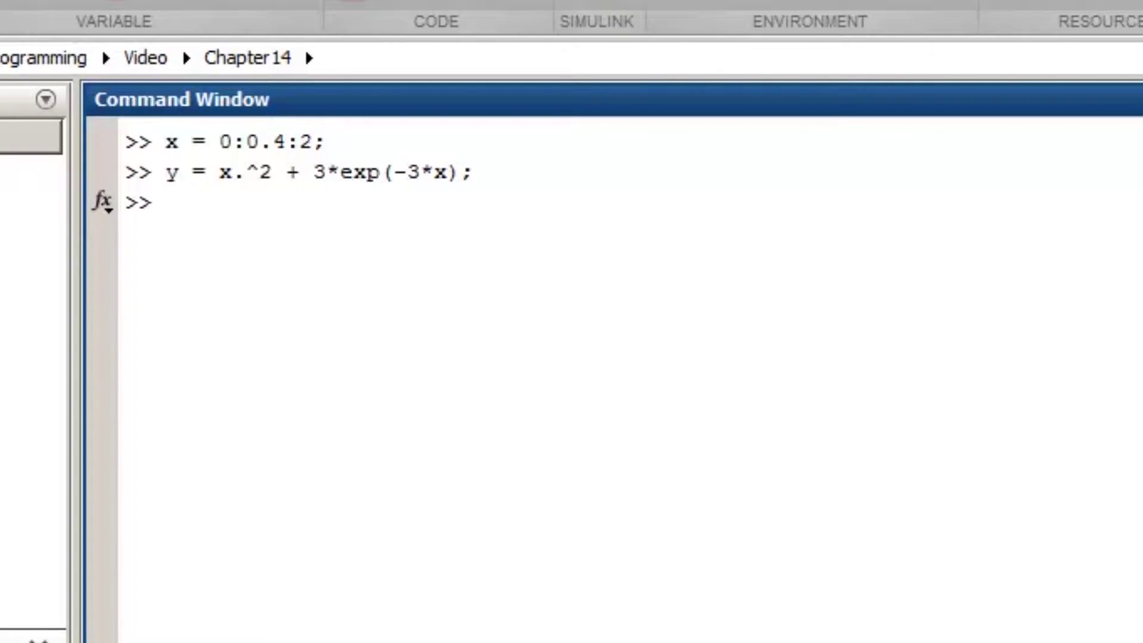
left_click(675, 237)
type("xi = 0:.01:2;")
key("Return")
type("yi_exact = xi.^2 + 3*exp(-3*xi);")
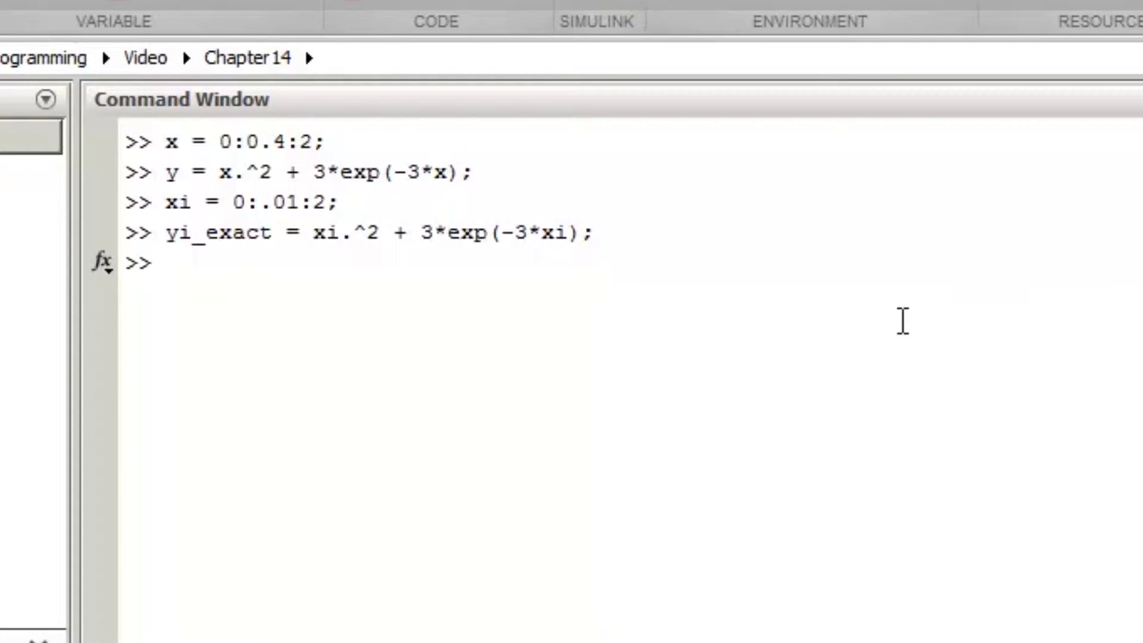
- Overlay 'nearest', 'next' and 'linear' interp1 curves on the red-circle sample points using hold on
left_click(904, 302)
type("yi_nearest = interp1(x,y,xi,'nearest');")
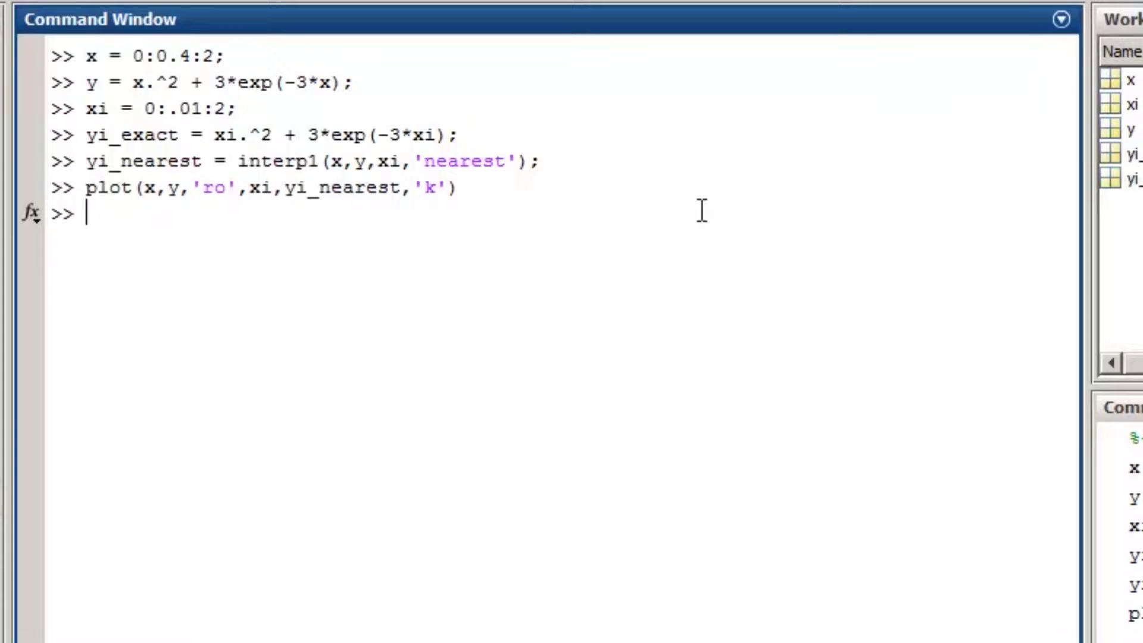
type("hold on")
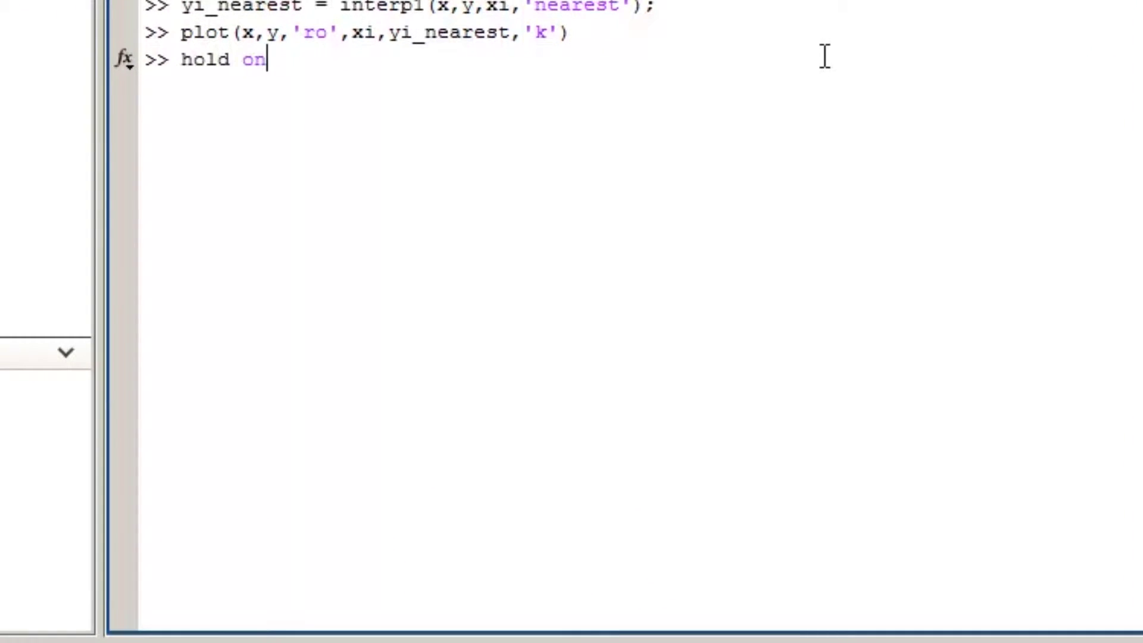
key("Return")
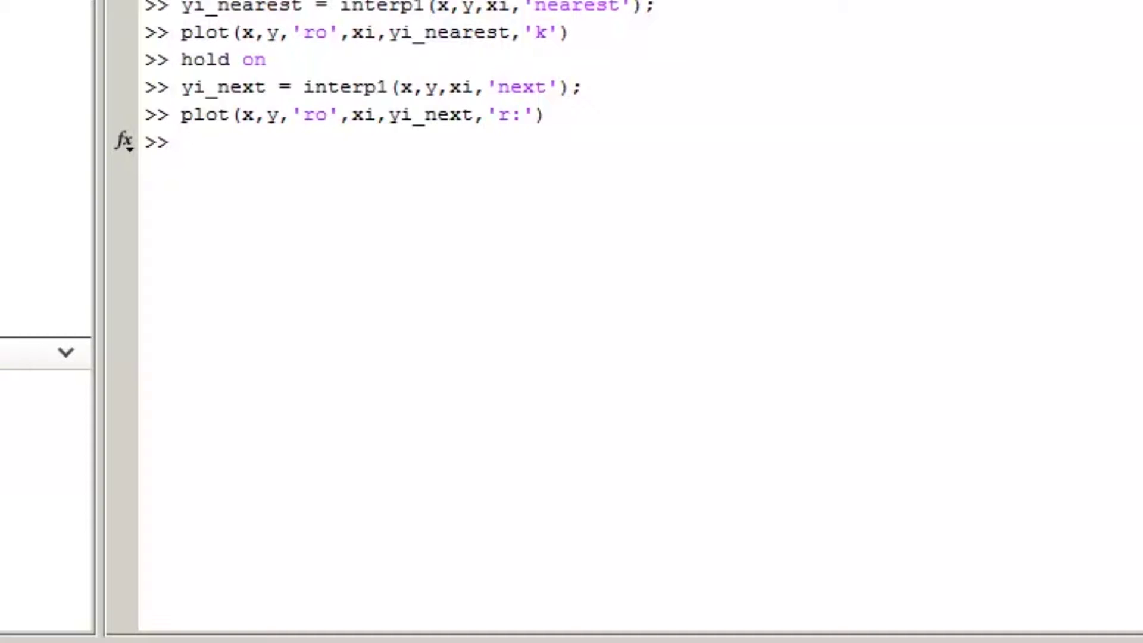
left_click(639, 187)
type("yi_linear = interp1(x,y,xi,'linear');")
key("Return")
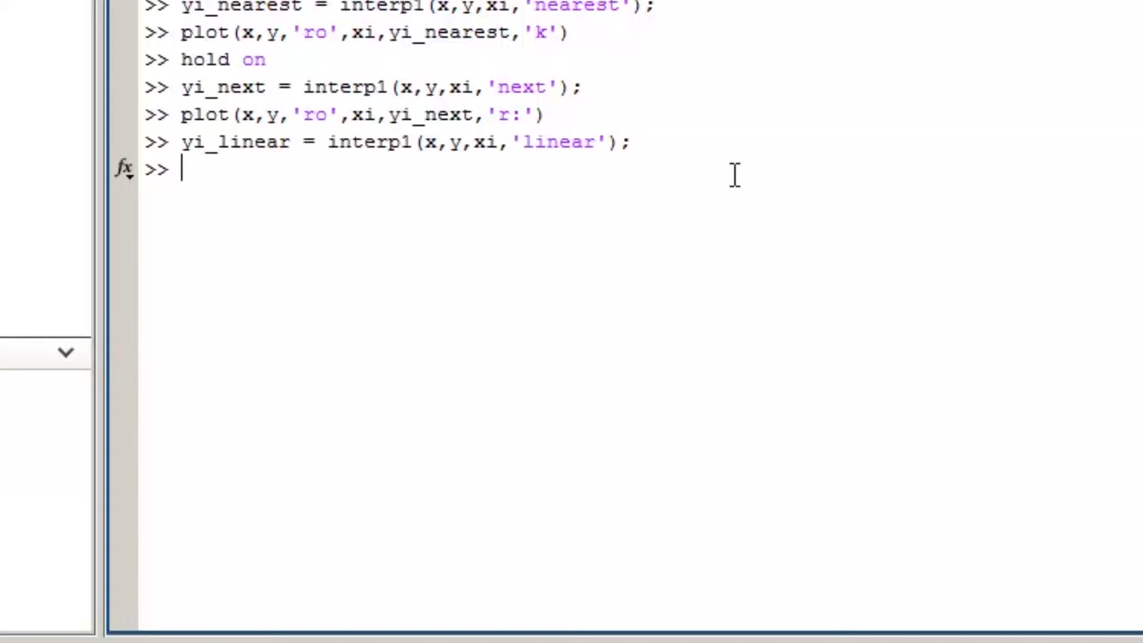
type("plot(x,y,'ro',xi,yi_linear)")
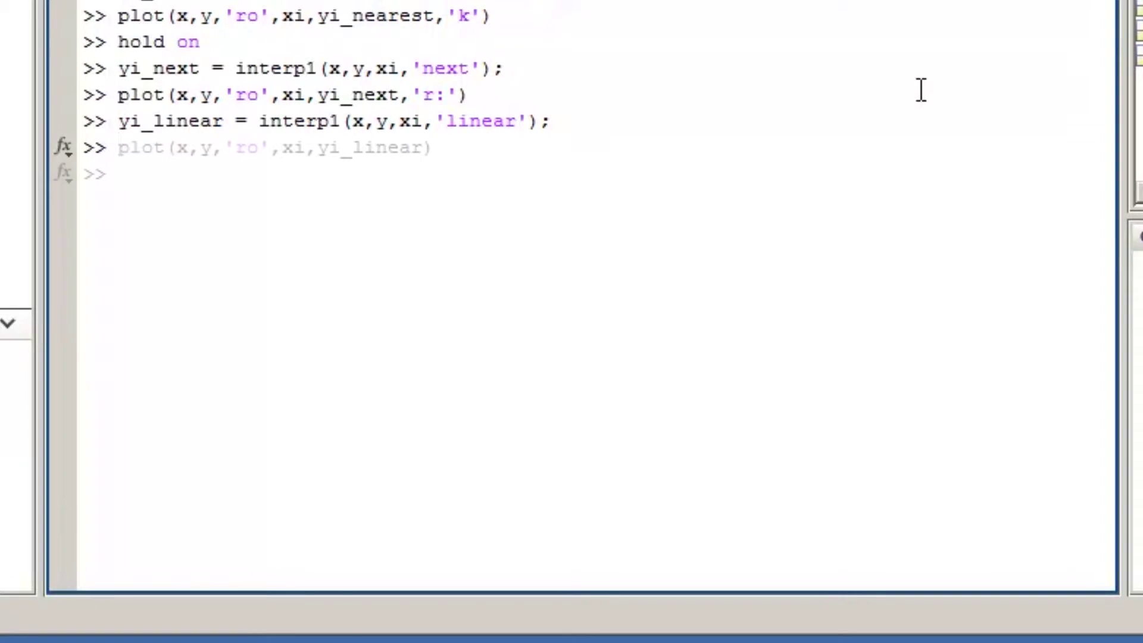
key("Return")
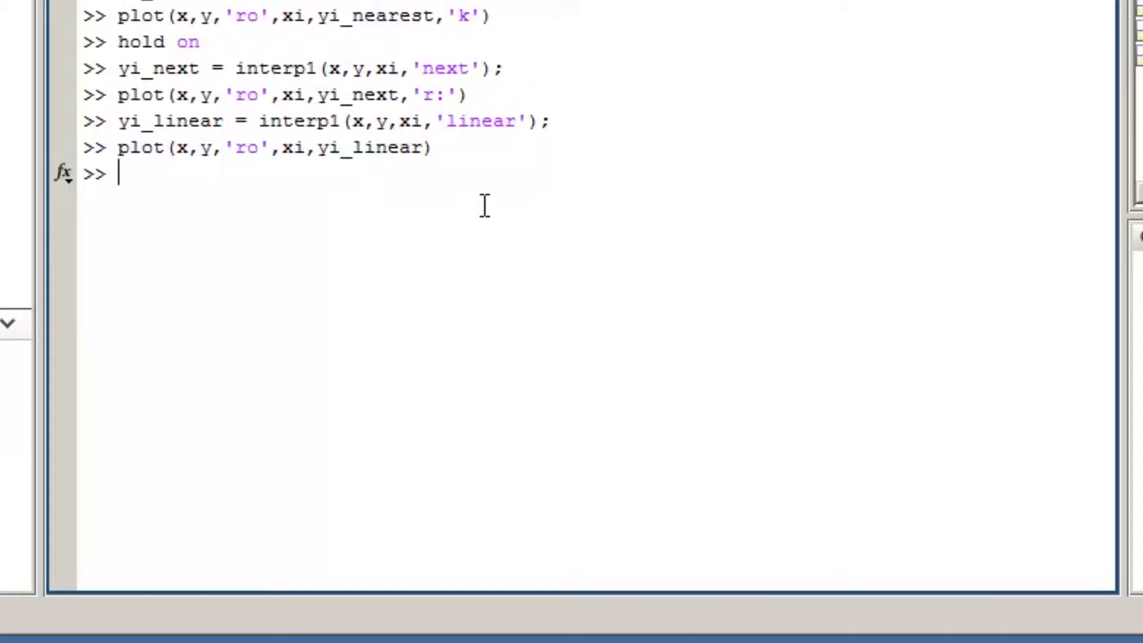
type("figure")
- Open a new figure with plot(x,y) and return to the Command Window
key("Return")
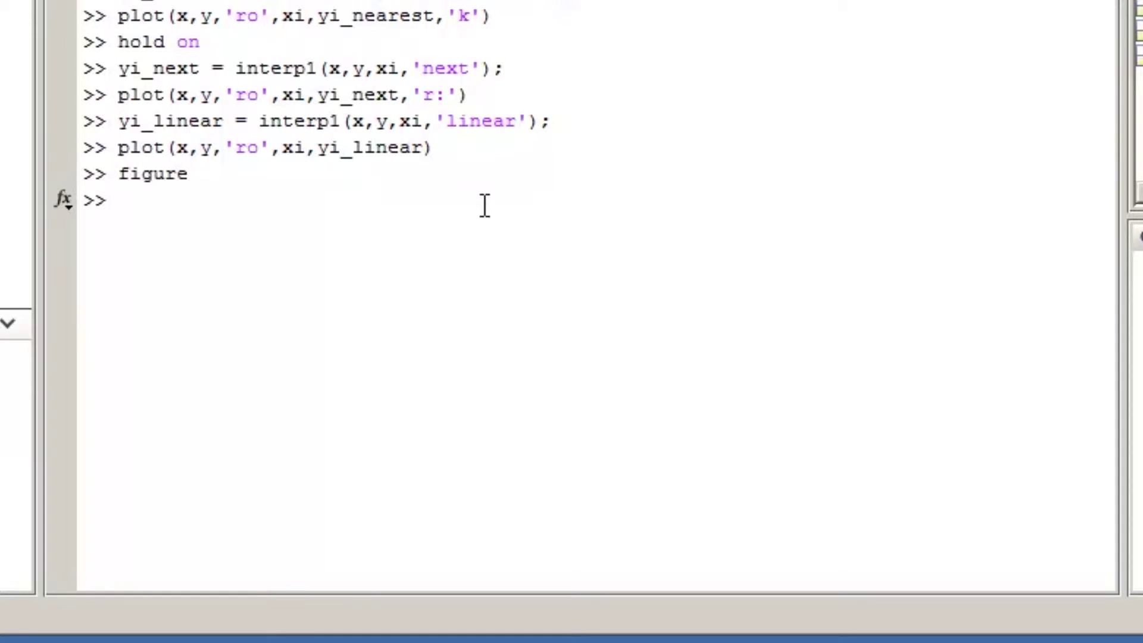
type("plot")
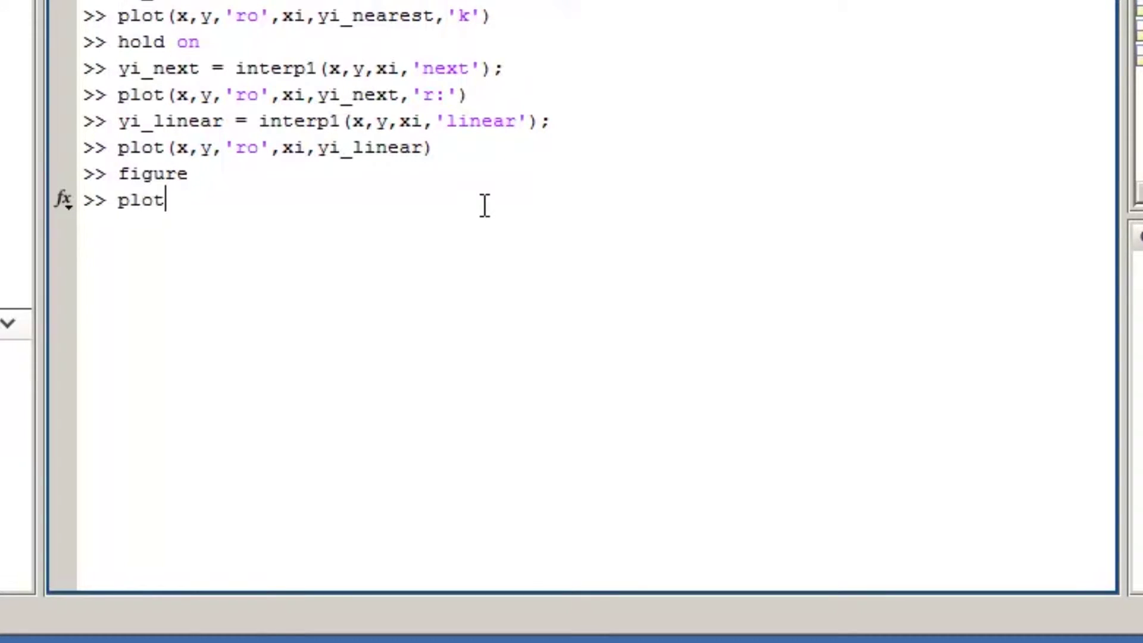
type("(x,y")
type(")")
key("Return")
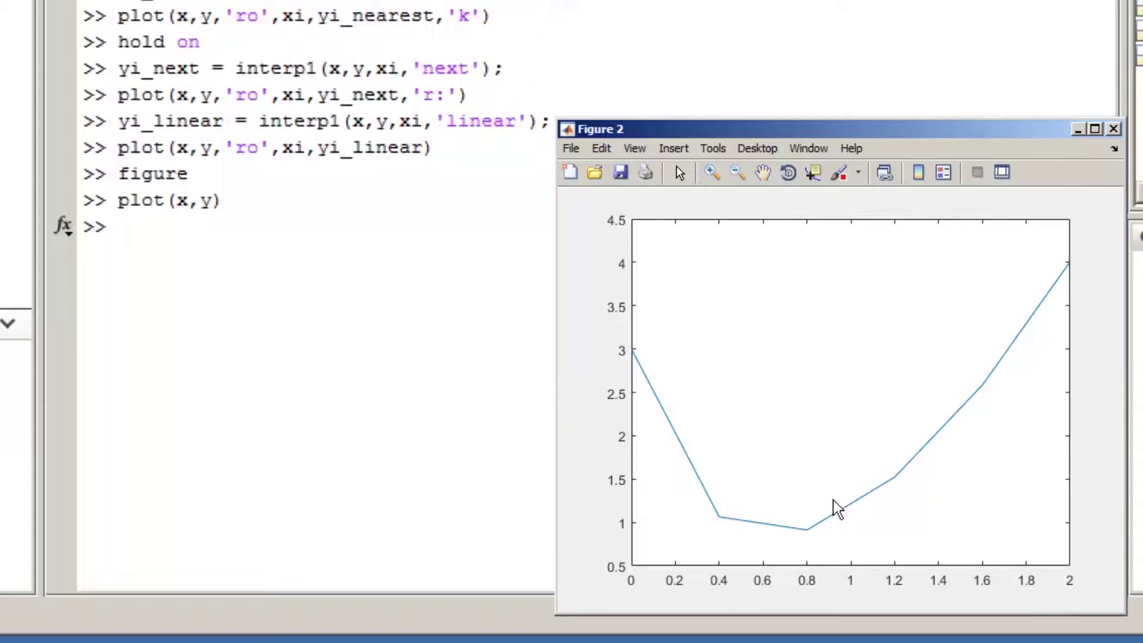
left_click(523, 79)
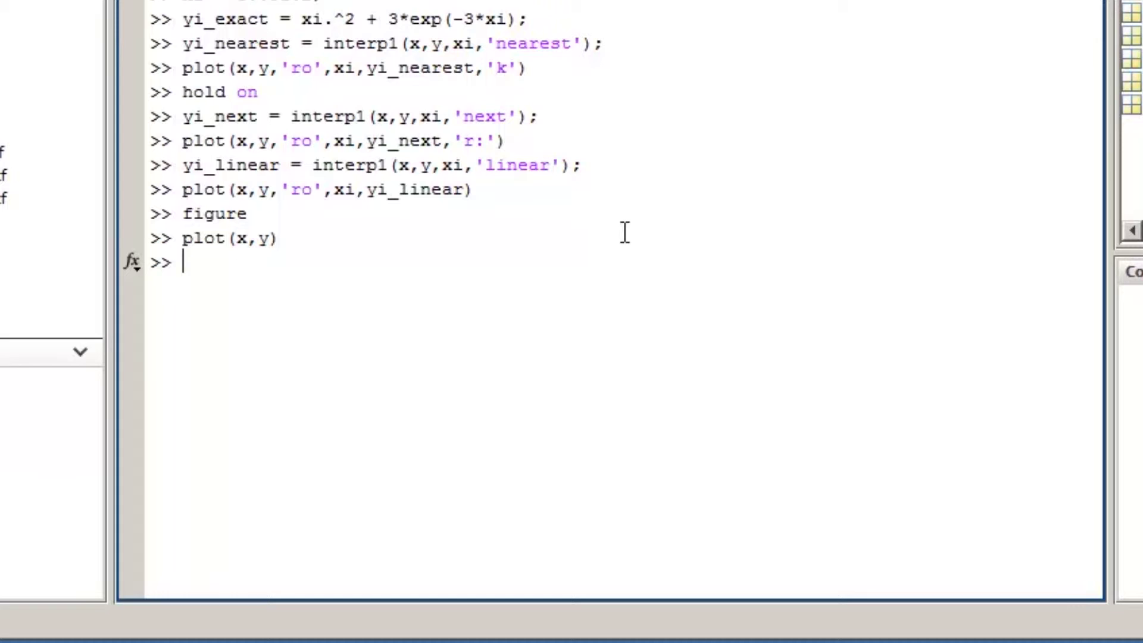
type("close")
- Run close twice to shut both figure windows
key("Return")
type("c")
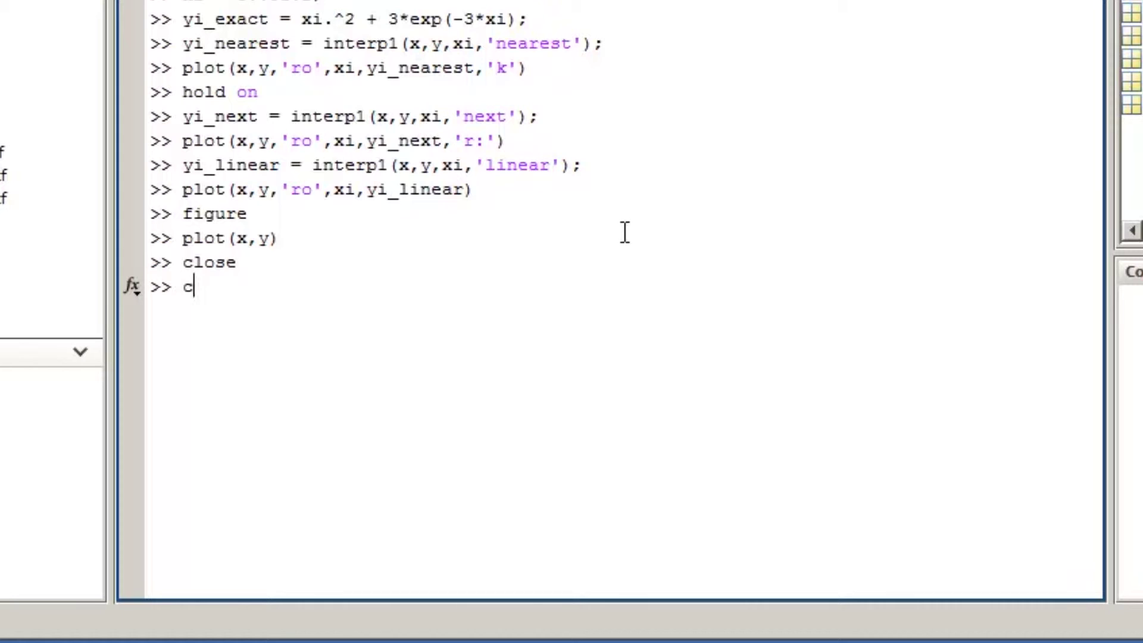
type("lose")
key("Return")
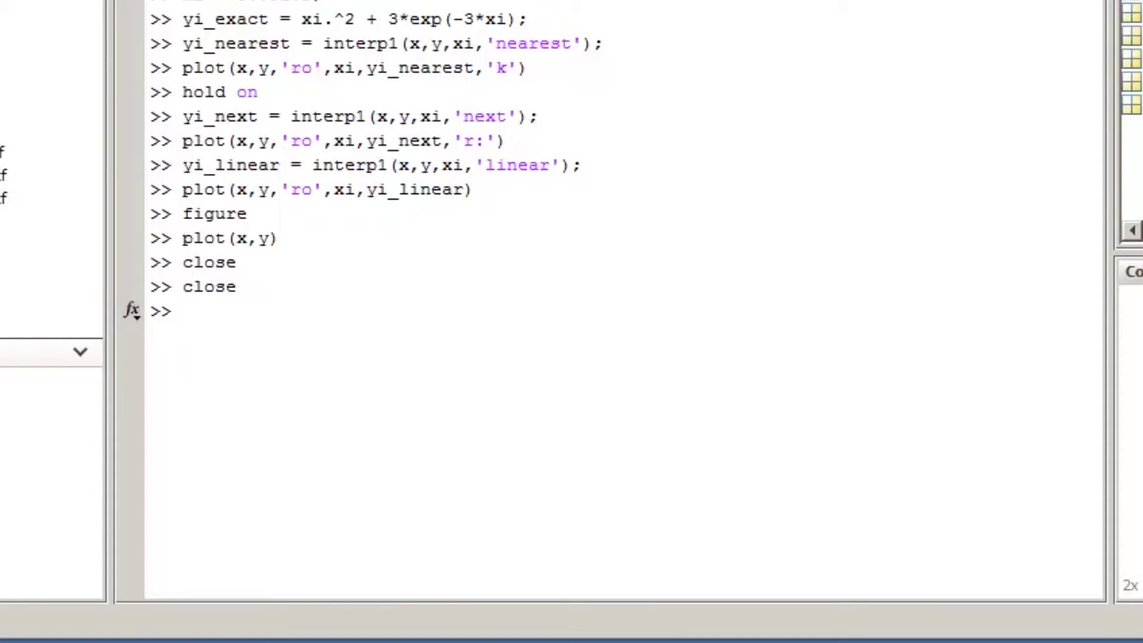
left_click(242, 336)
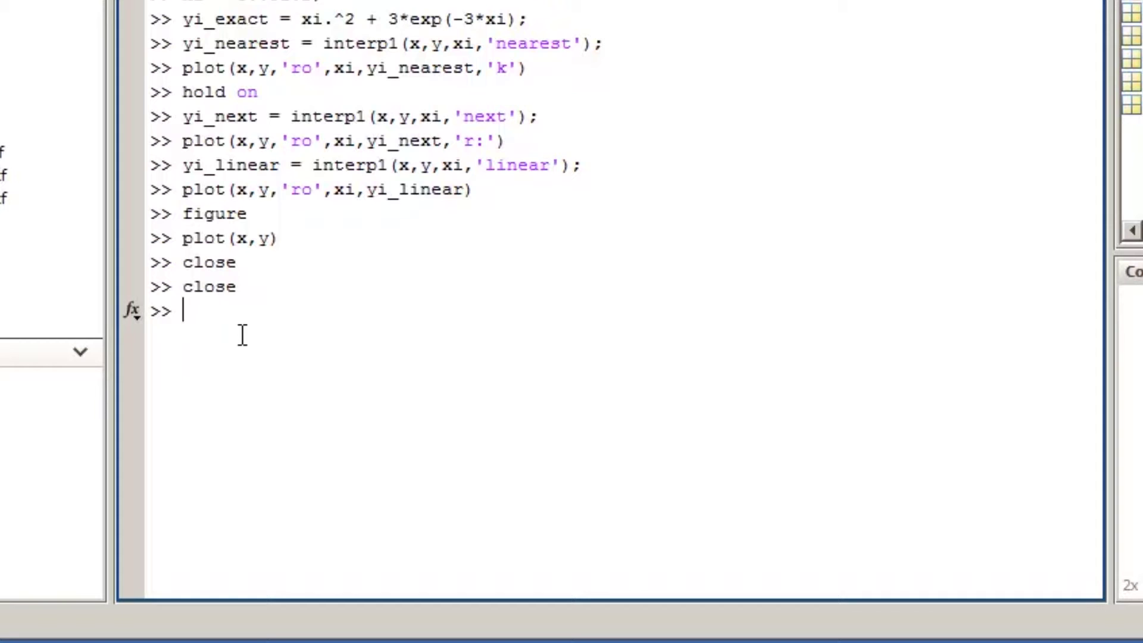
- Run the yi_cubic and yi_spline interp1 lines and their plot, then inspect the cubic warning
type("yi_cubic = interp1(x,y,xi,'cubic'); yi_spline = interp1(x,y,xi,'spline'); plot(x,y,'ro',xi,yi_cubic,xi,yi_spline,'k:',xi,yi_exact,'g--')")
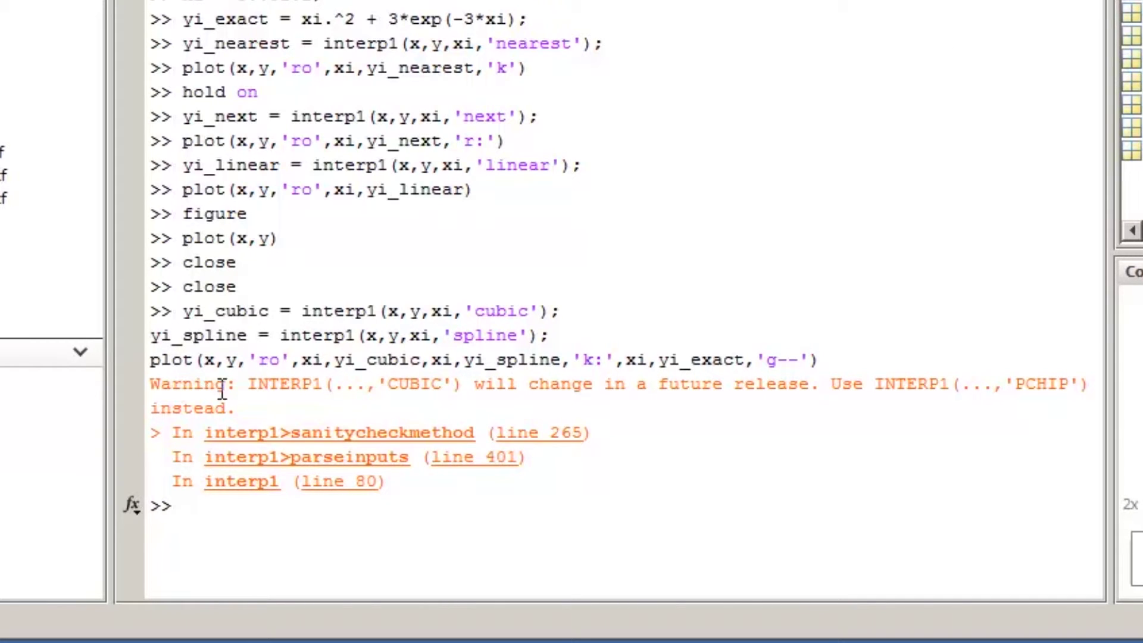
left_click_drag(152, 386, 403, 493)
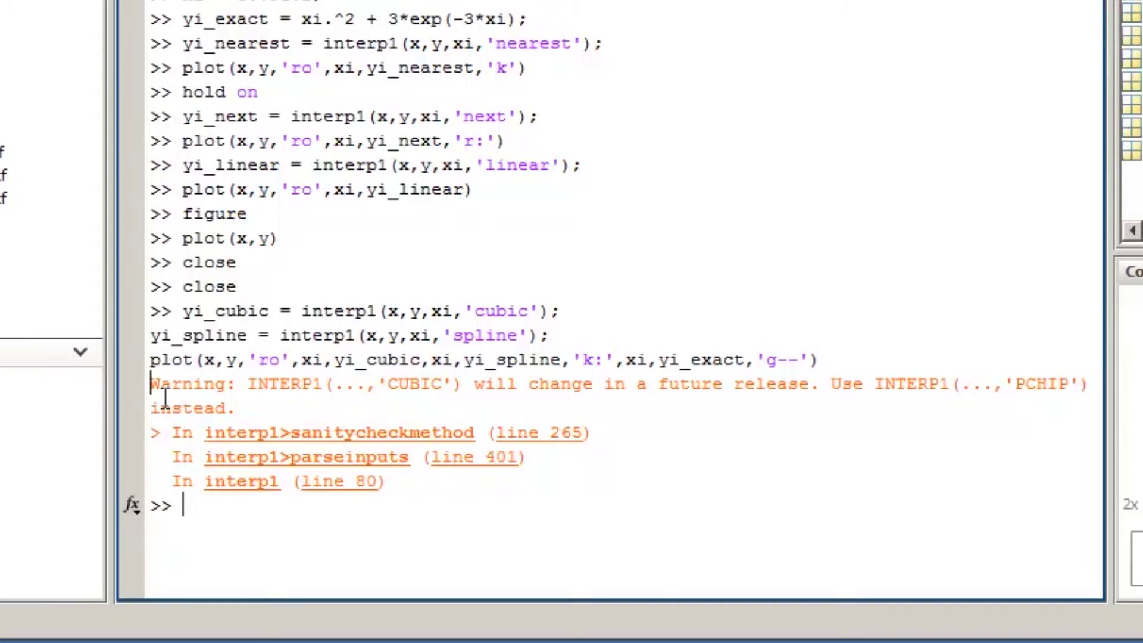
left_click(601, 508)
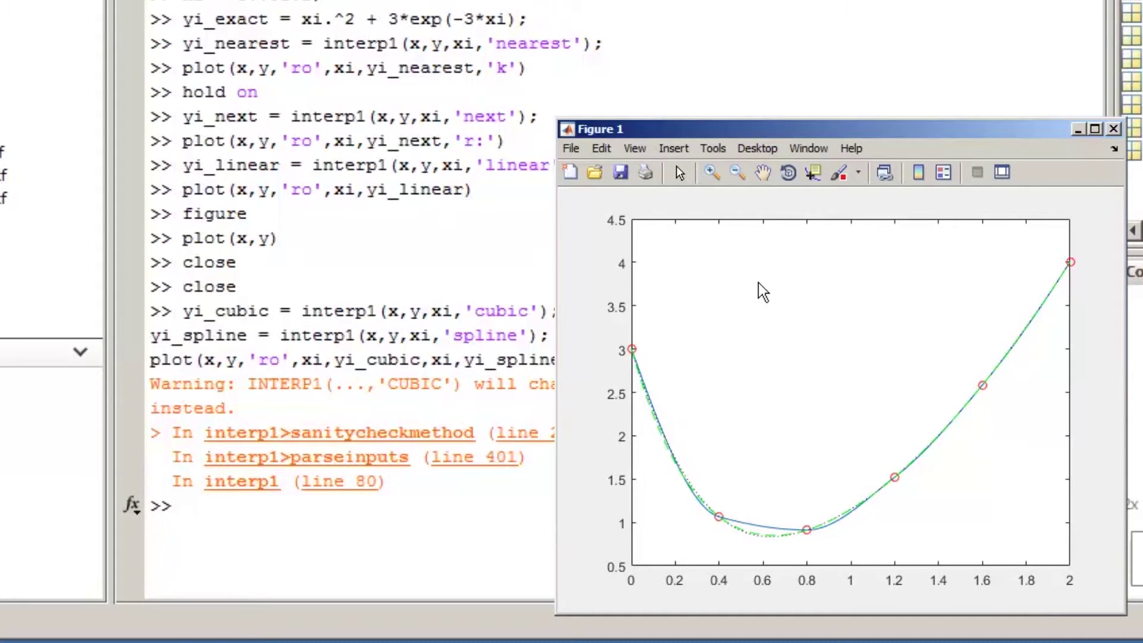
- Zoom into the curves near x = 0.8, then switch to Zoom Out
left_click(713, 171)
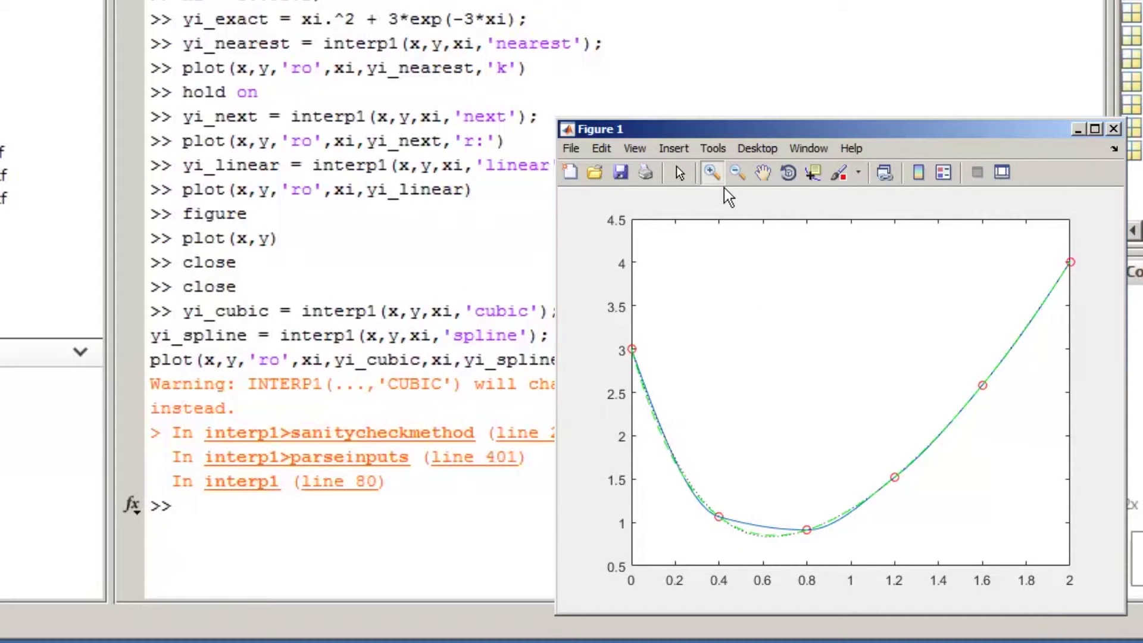
mouse_move(746, 494)
left_mouse_down()
mouse_move(776, 536)
mouse_move(833, 553)
left_mouse_up()
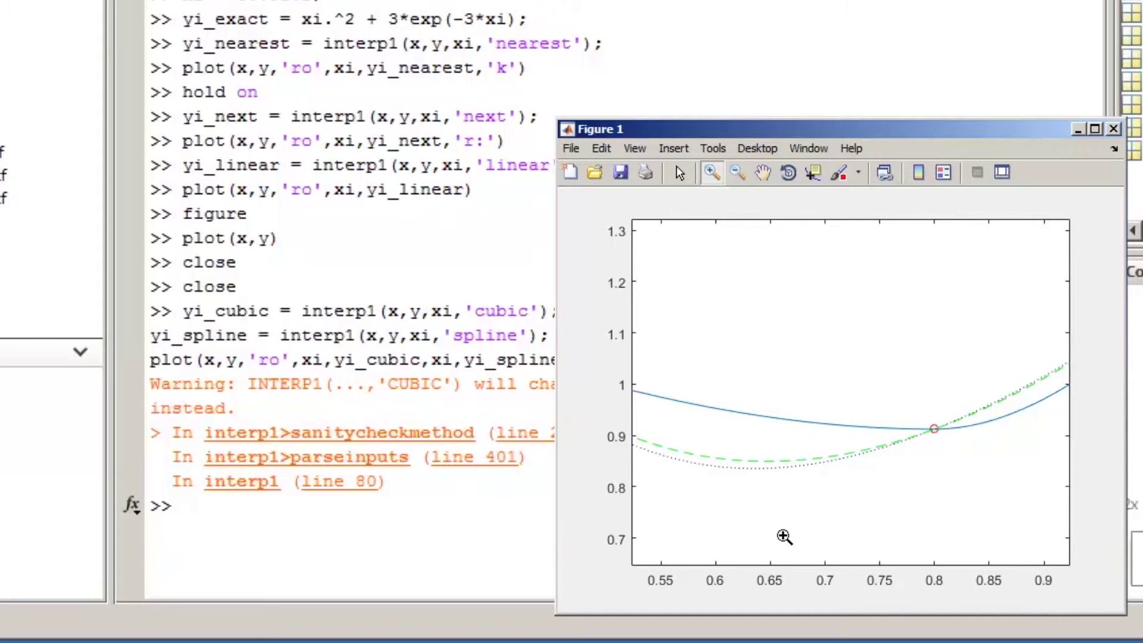
left_click(748, 184)
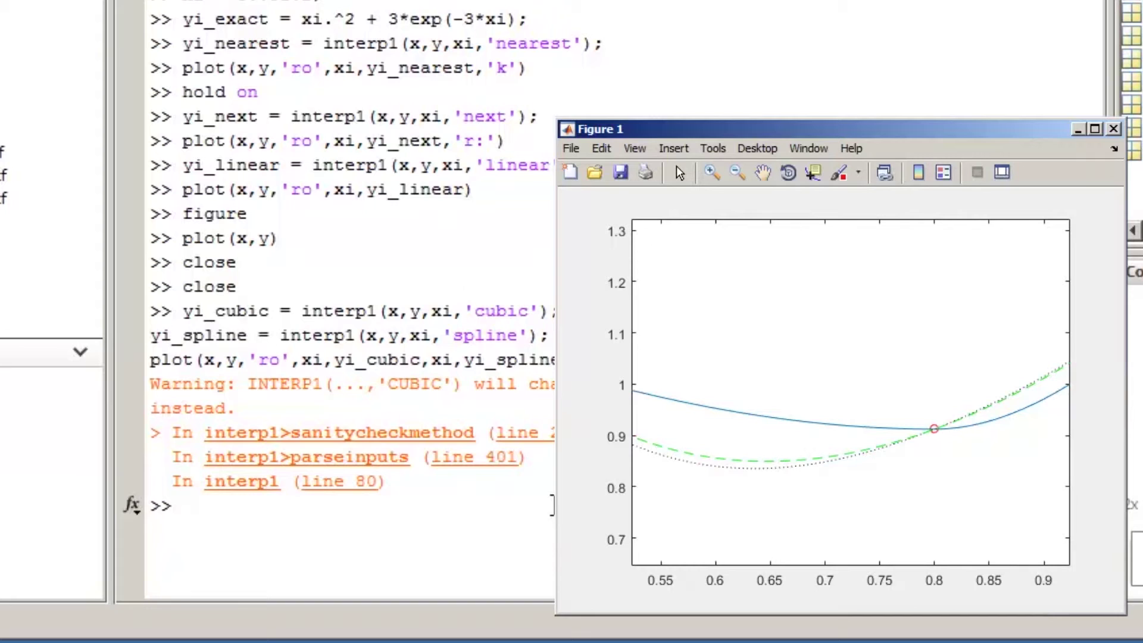
left_click(550, 504)
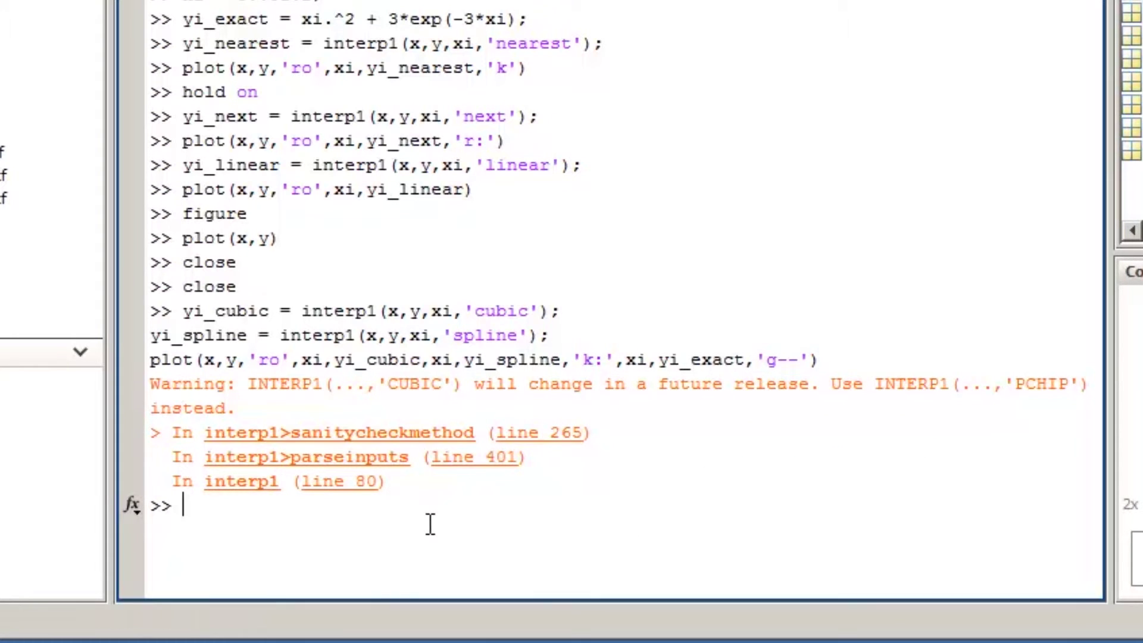
- Define x = -4:4 and y = [0 0 -1 -1 -1 0 1 1 1], then plot(x,y,'ro')
type("x = -4:4; y = [0 0 -1 -1 -1 0 1 1 1];")
key("Return")
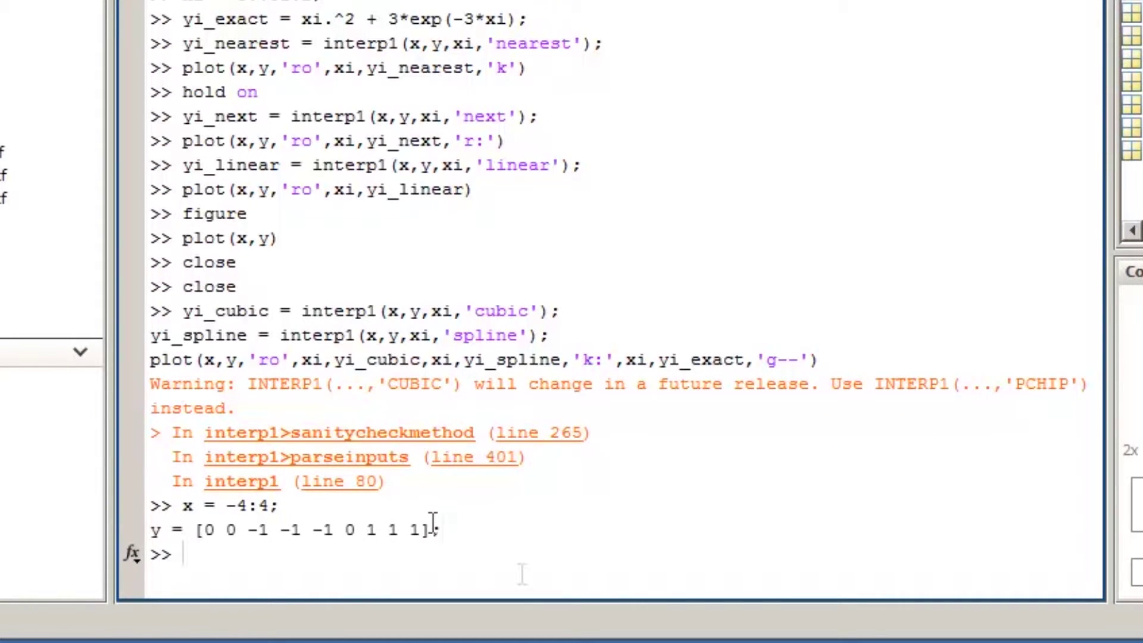
type("pl")
type("ot(x,y,")
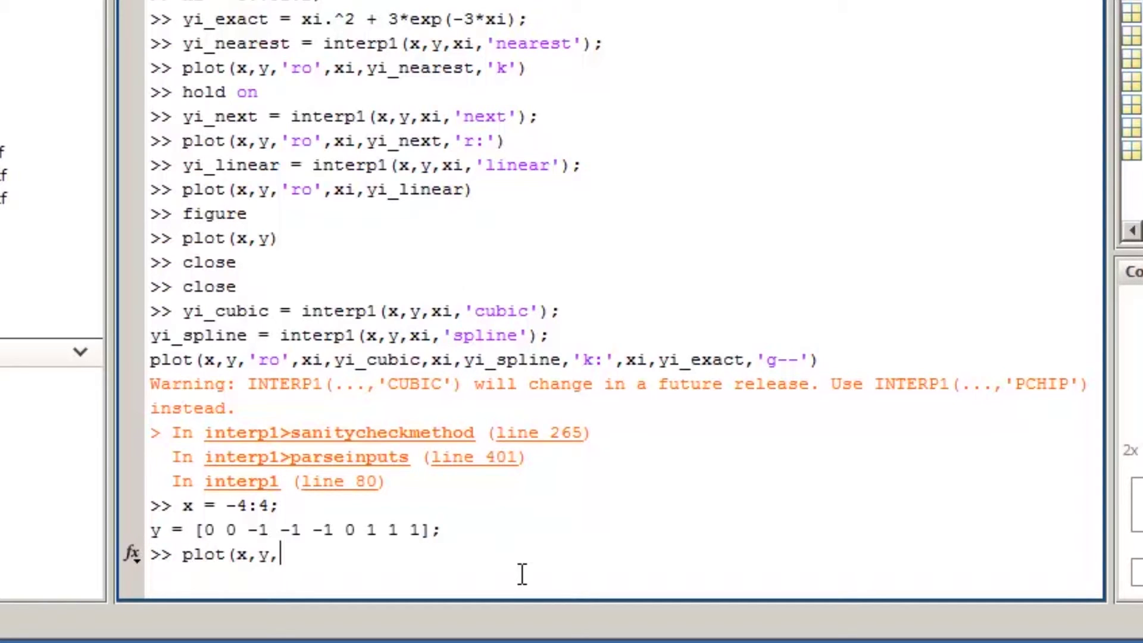
type("'ro')")
key("Return")
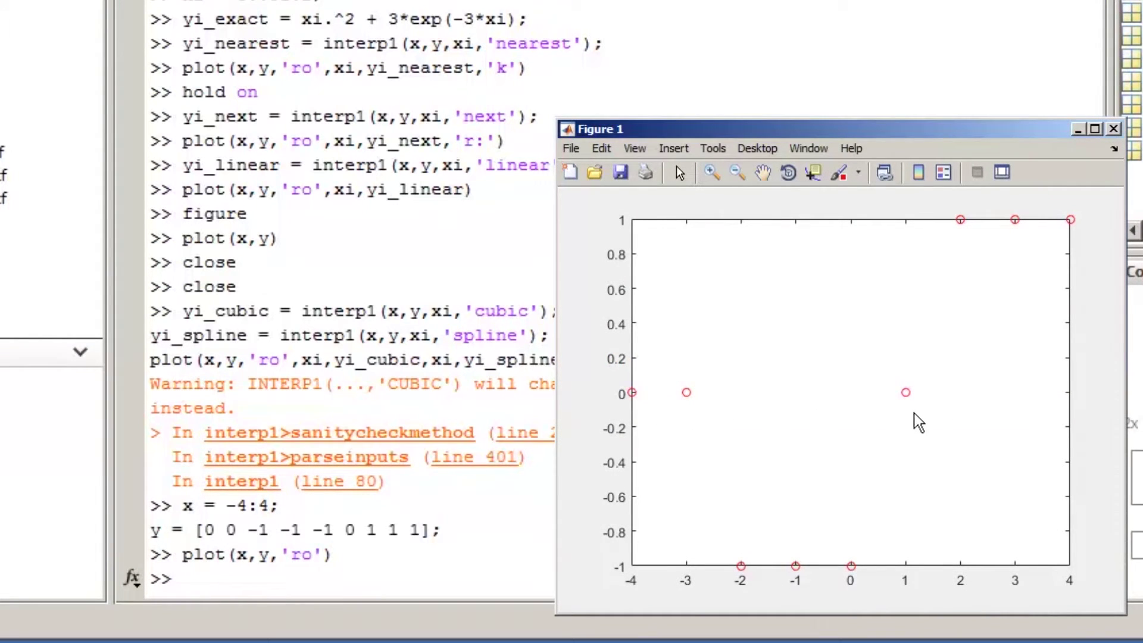
key("alt+Tab")
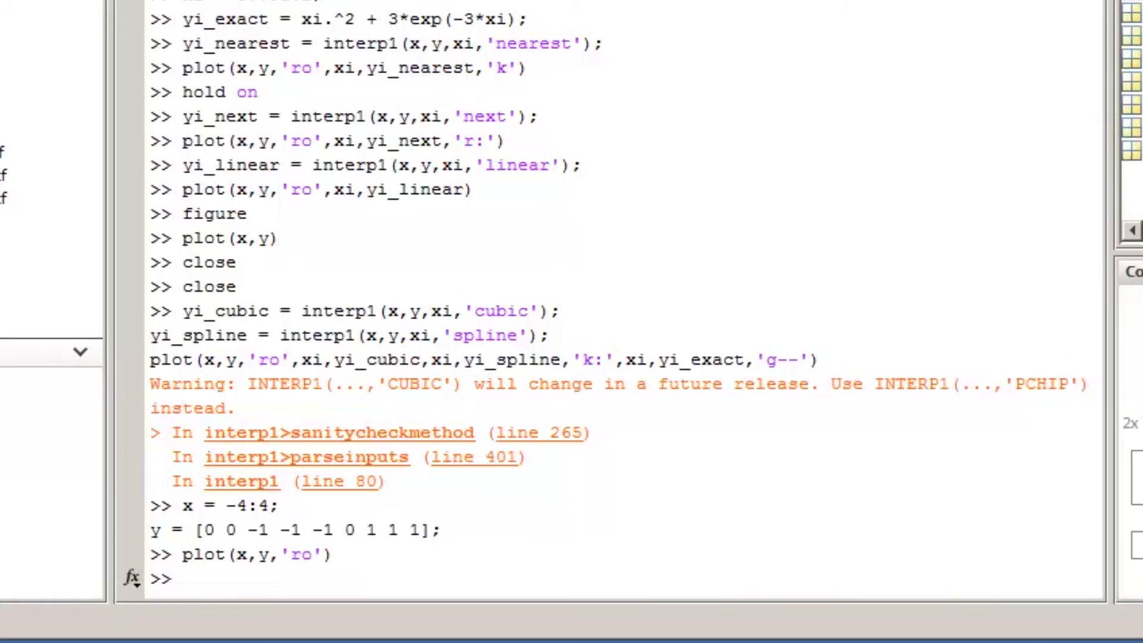
left_click(419, 576)
left_click(416, 555)
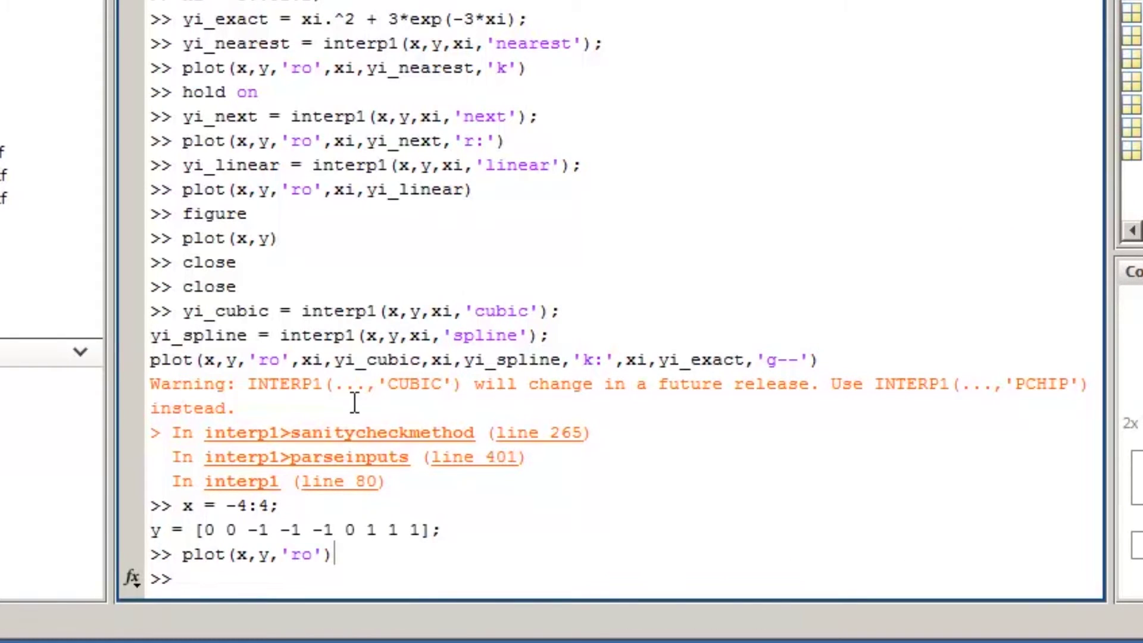
type("x")
type("i = ")
type("-")
type("4:0.01:4")
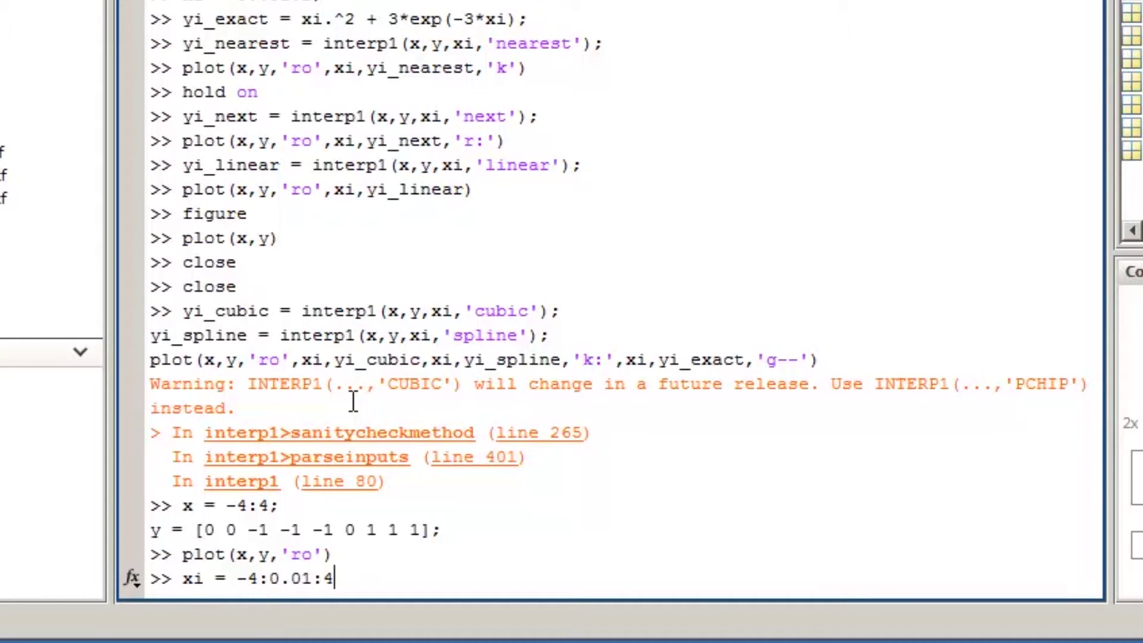
type(";")
- Run xi = -4:0.01:4 plus the cubic and spline interp1 plot, then dismiss the figure
key("Return")
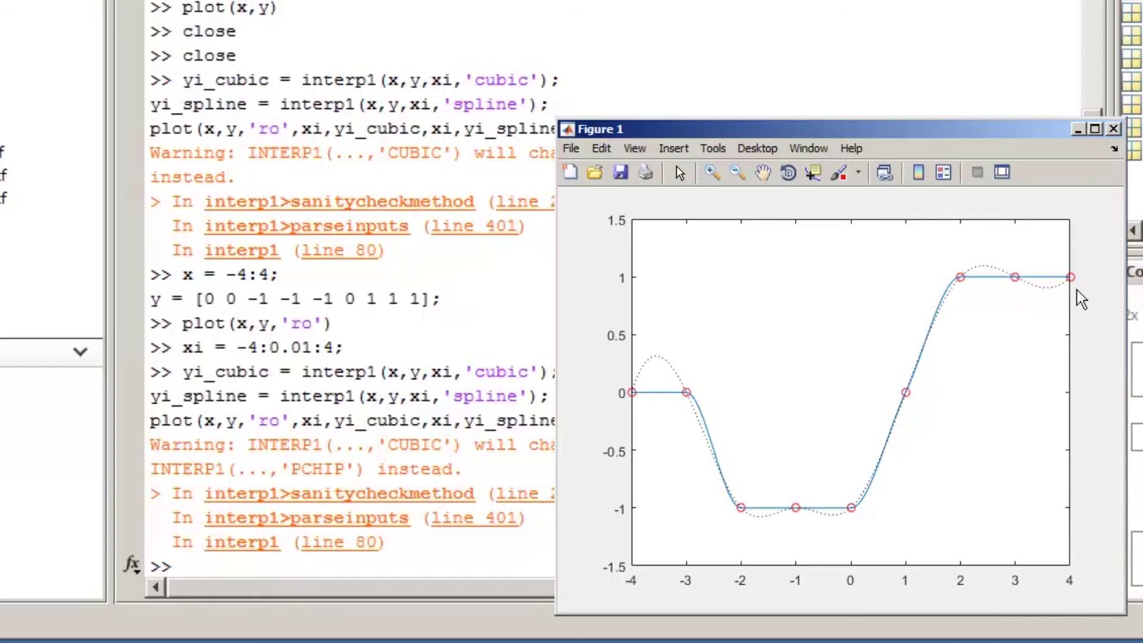
key("alt+F4")
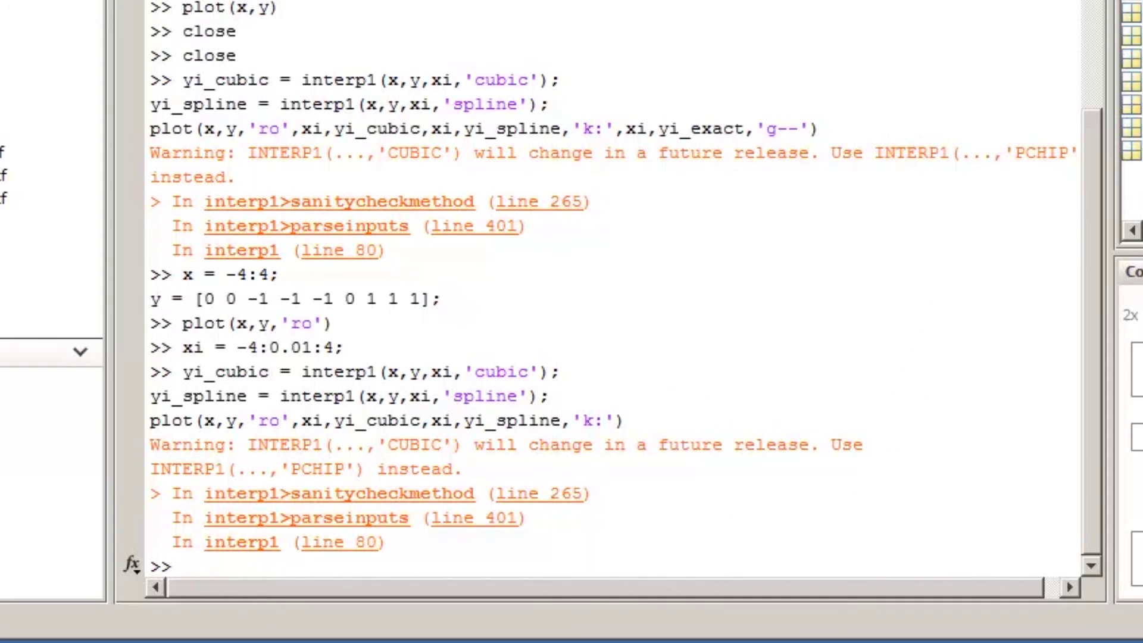
- Run hold on, then yi_linear = interp1(x,y,xi,'linear') plotted with 'g'
left_click(477, 583)
type("h")
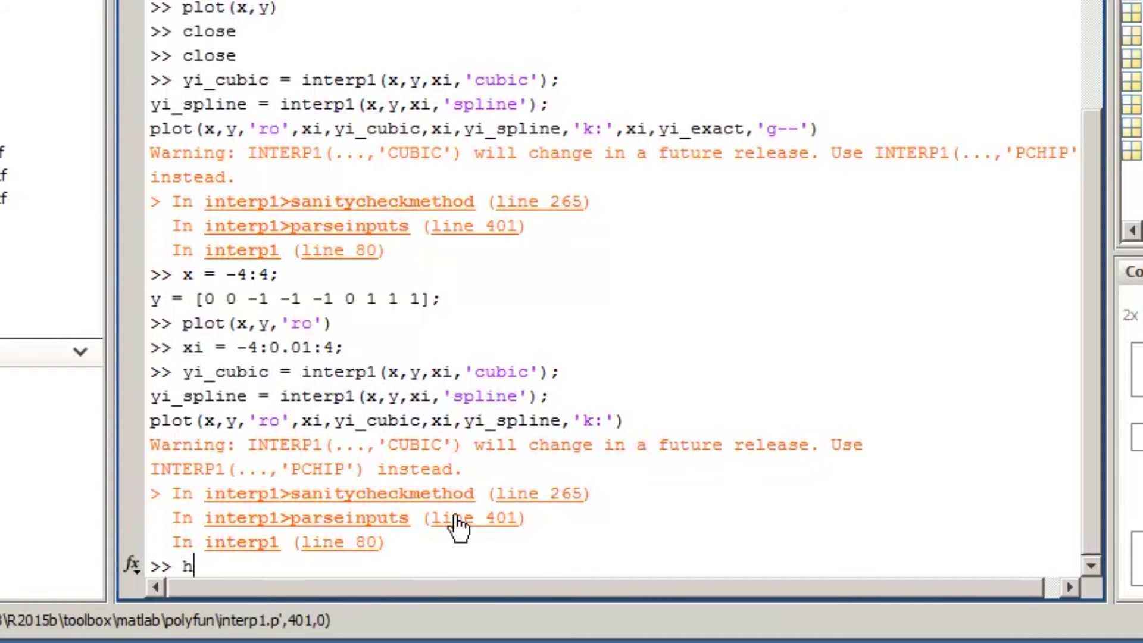
type("old on")
key("Return")
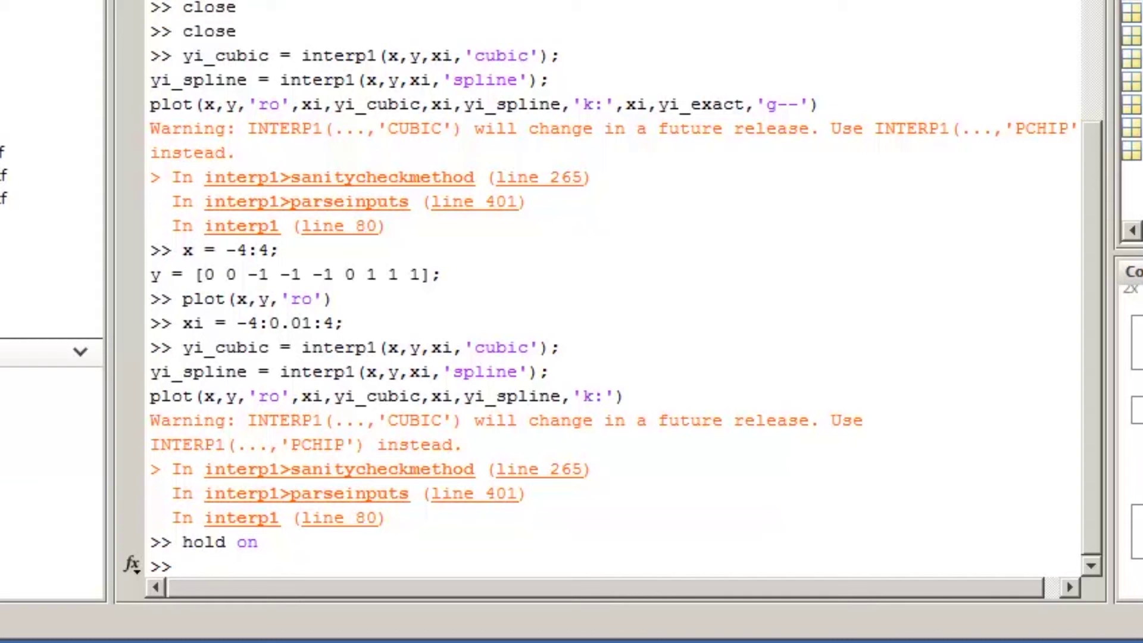
left_click(388, 572)
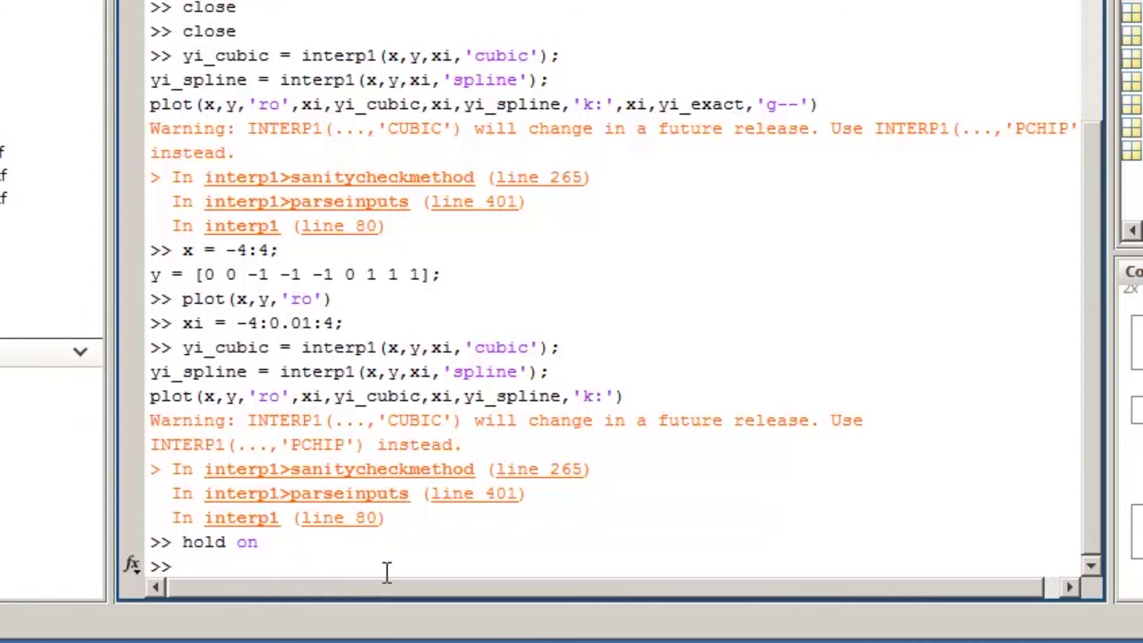
type("yi_linear = interp1(x,y,xi,'linear'); plot(xi,yi_linear,'g')")
key("Return")
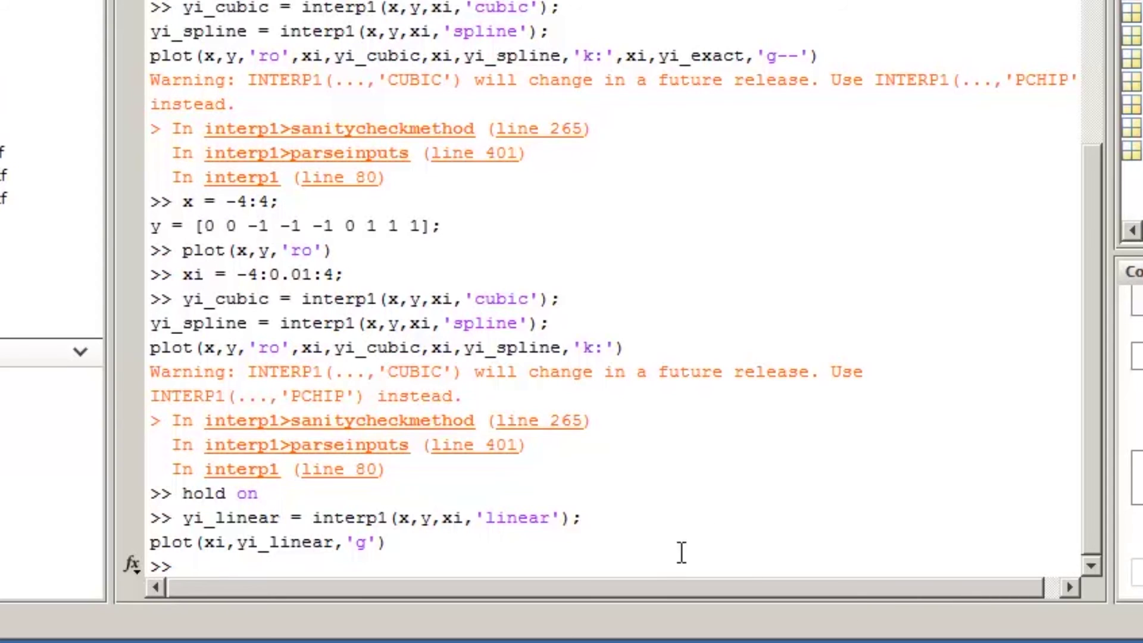
left_click(640, 572)
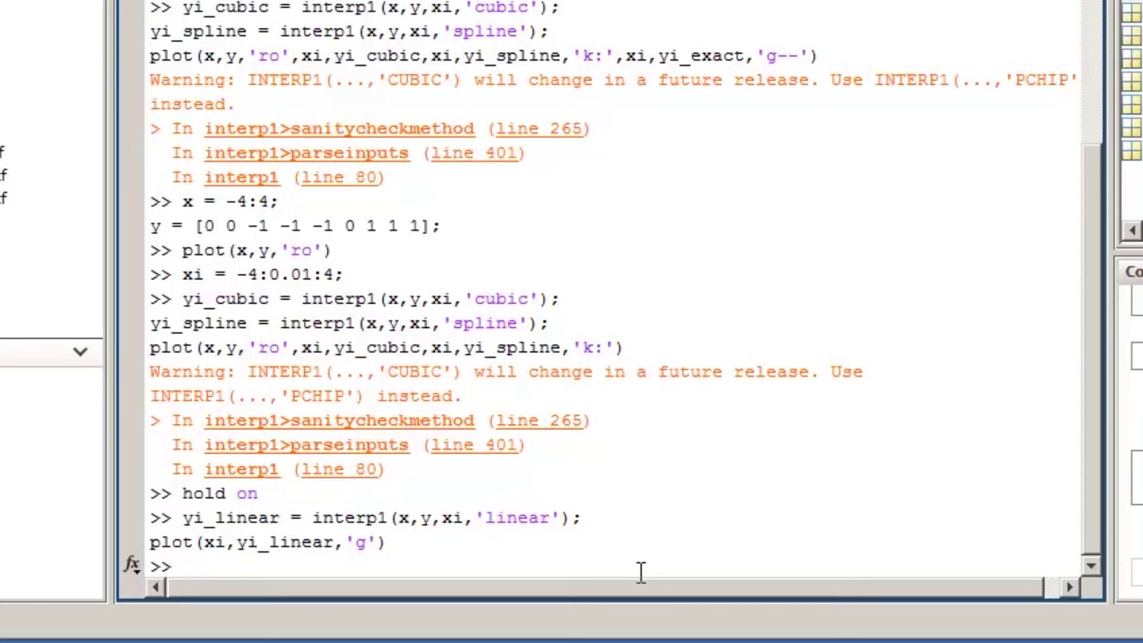
type("yi_poly = polyval(polyfit(x,y,8),xi);")
- Run yi_poly = polyval(polyfit(x,y,8),xi) and plot(xi,yi_poly,'m--')
key("shift+Return")
type("plot(xi,yi_poly,'m--')")
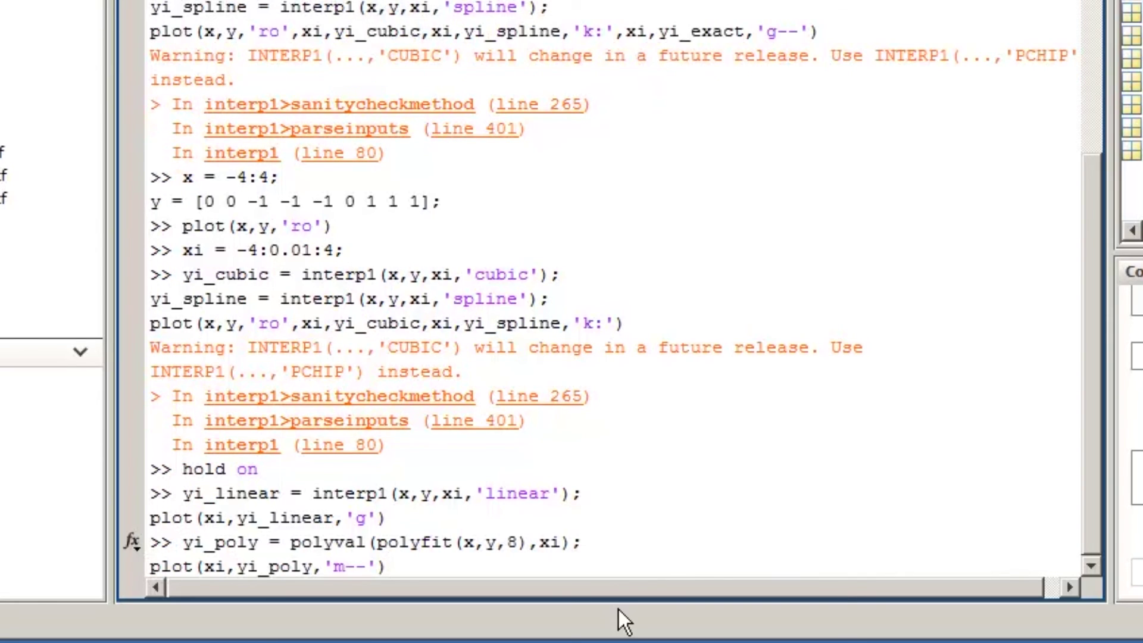
key("Return")
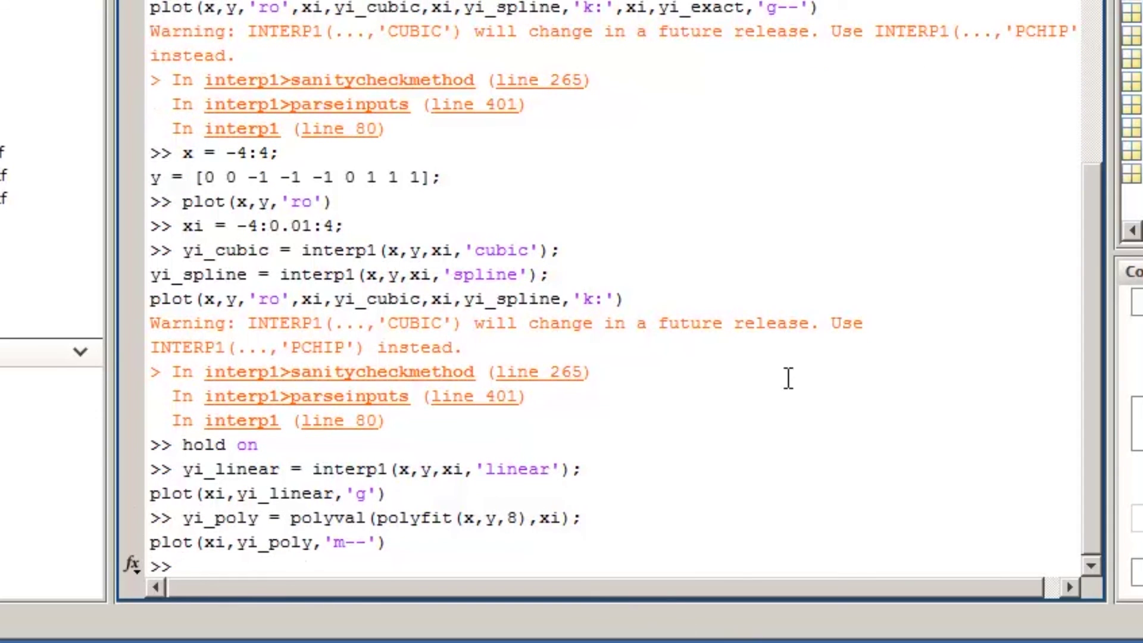